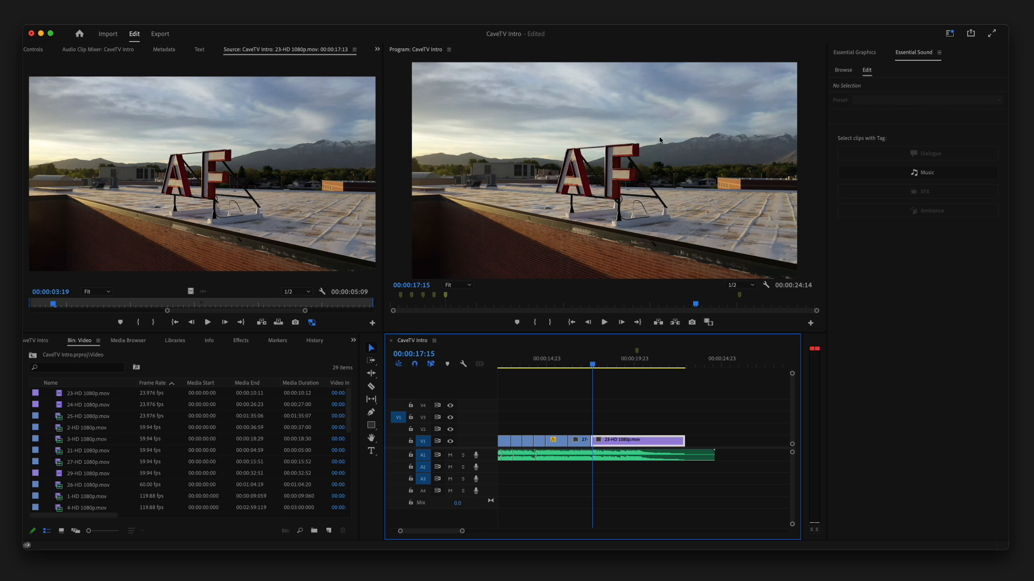
# Switch to the Effects workspace and apply the Gaussian Blur video effect from Blur & Sharpen to the 23-HD 1080p.mov clip on V1.
pyautogui.click(949, 35)
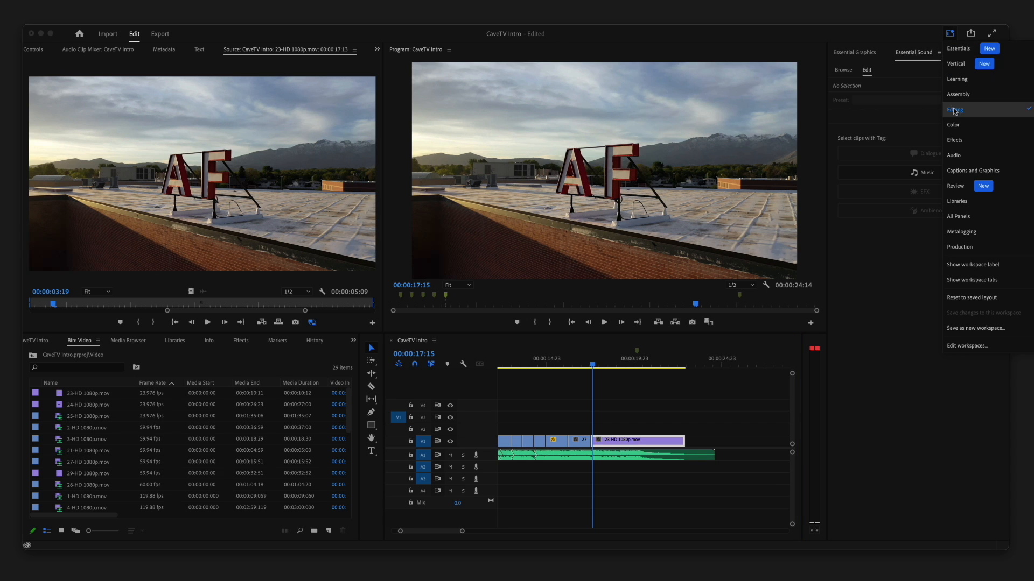
pyautogui.click(956, 140)
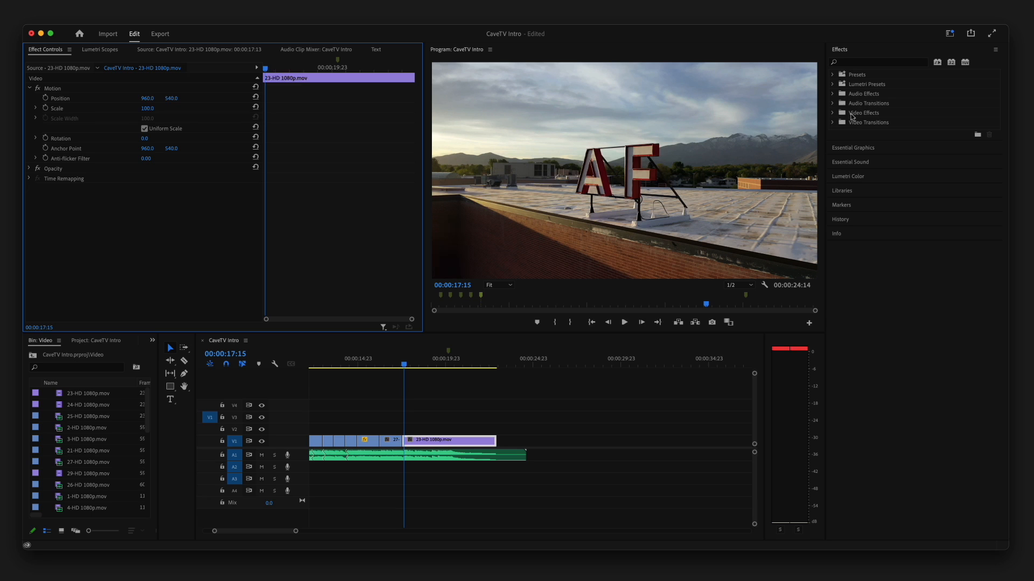
pyautogui.click(833, 113)
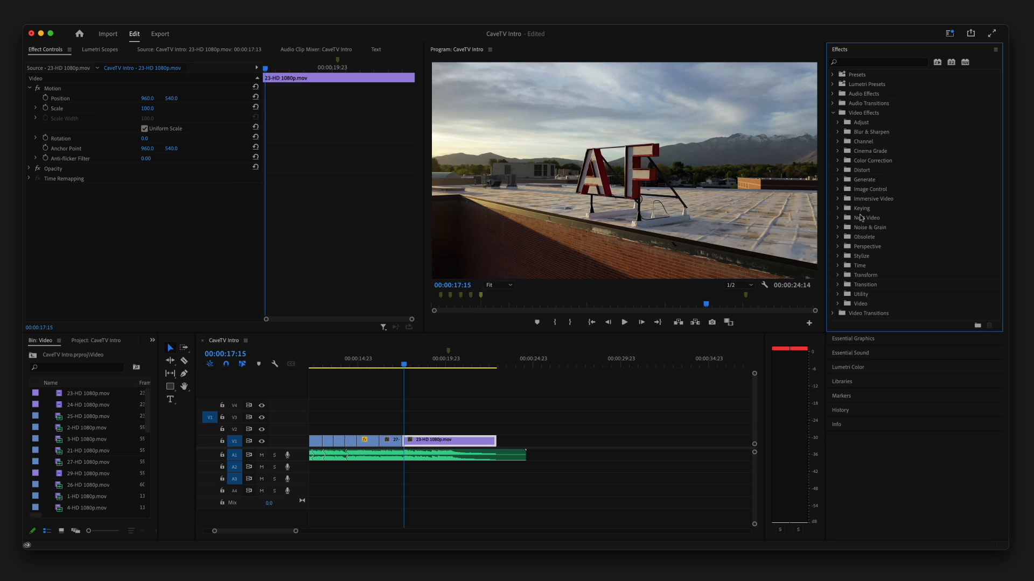
pyautogui.click(838, 133)
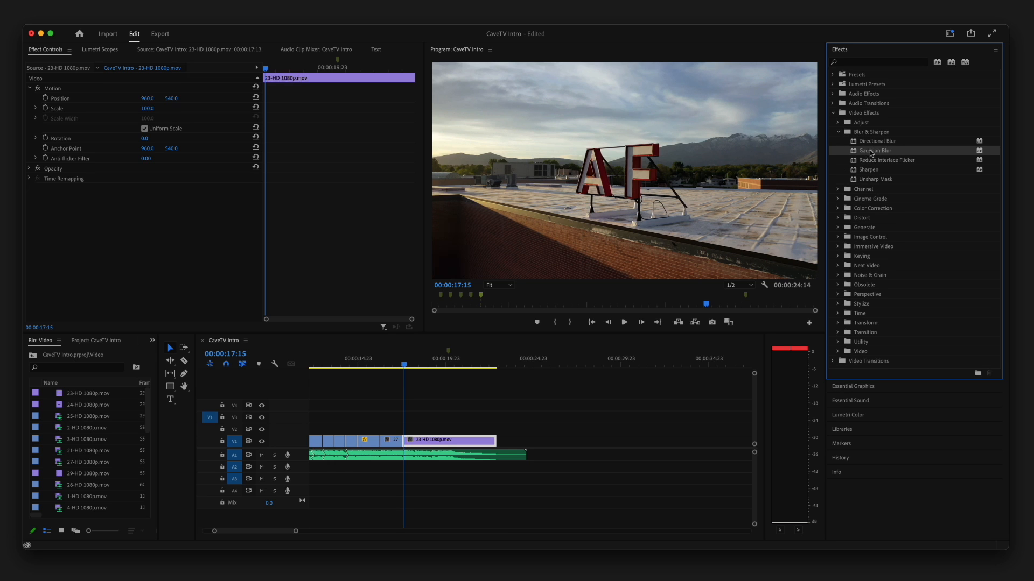
pyautogui.moveTo(870, 154); pyautogui.dragTo(450, 443)
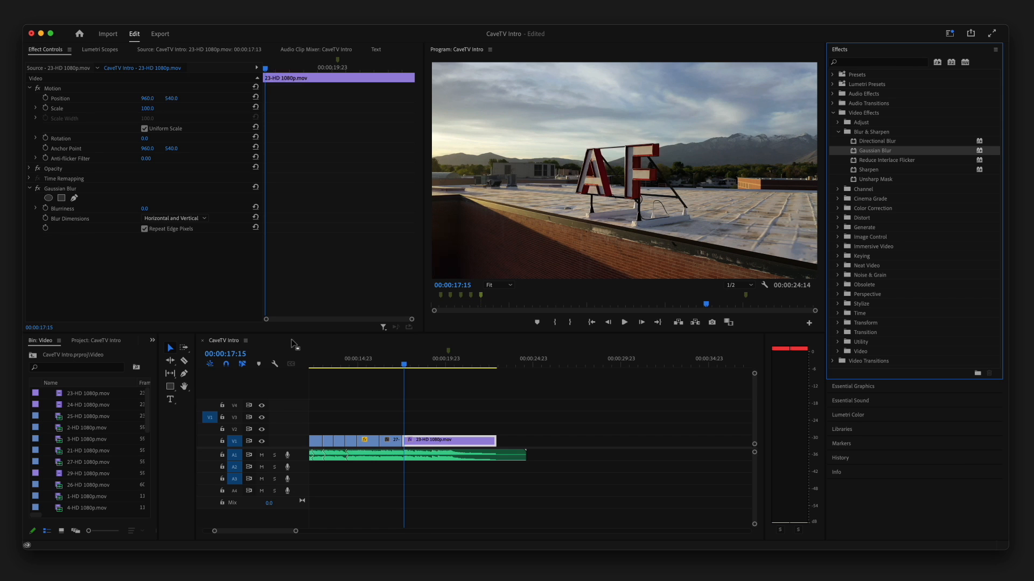
# Set the Blurriness of the 23-HD 1080p.mov clip's Gaussian Blur effect to 56.
pyautogui.click(442, 442)
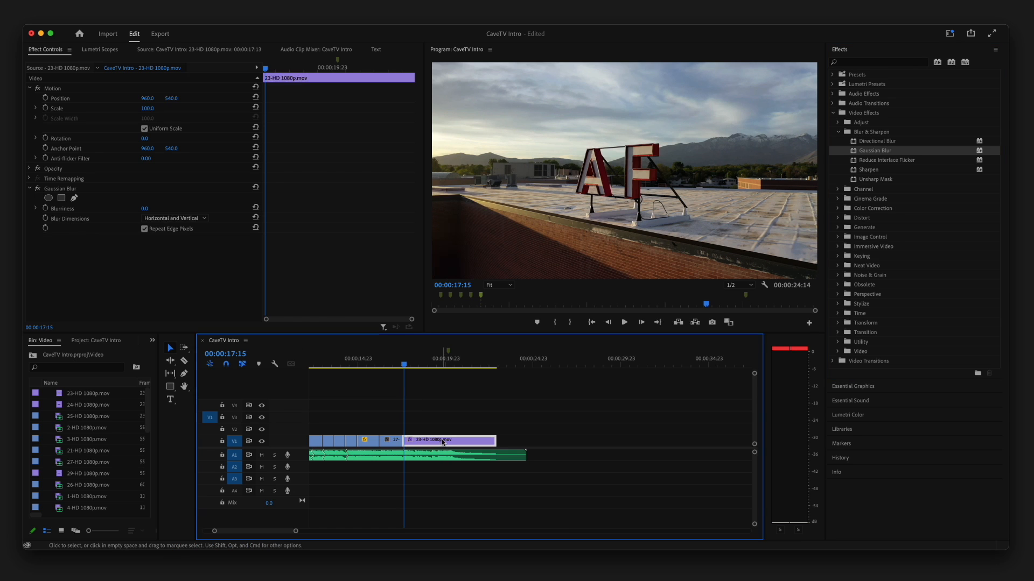
pyautogui.doubleClick(442, 442)
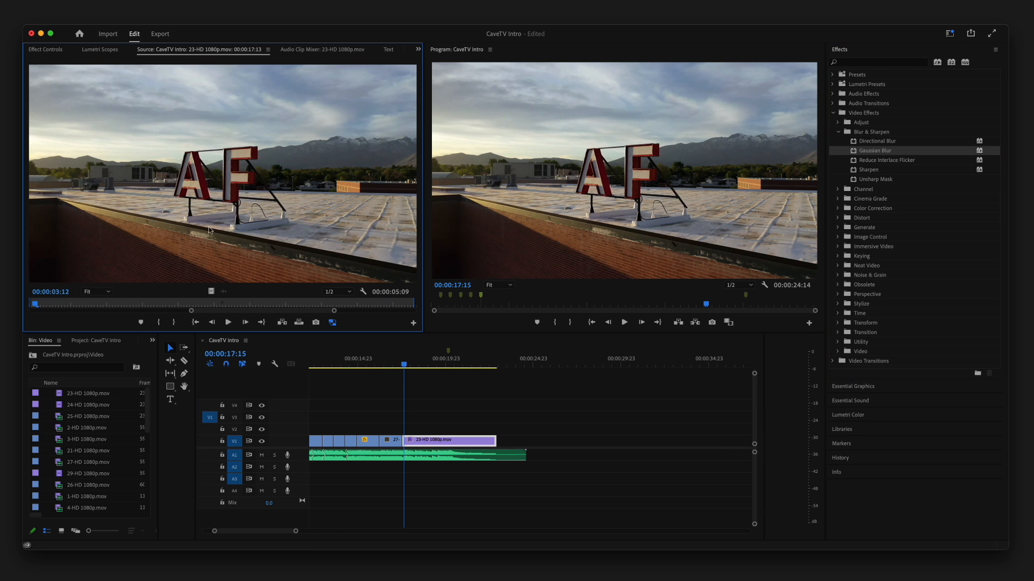
pyautogui.click(50, 52)
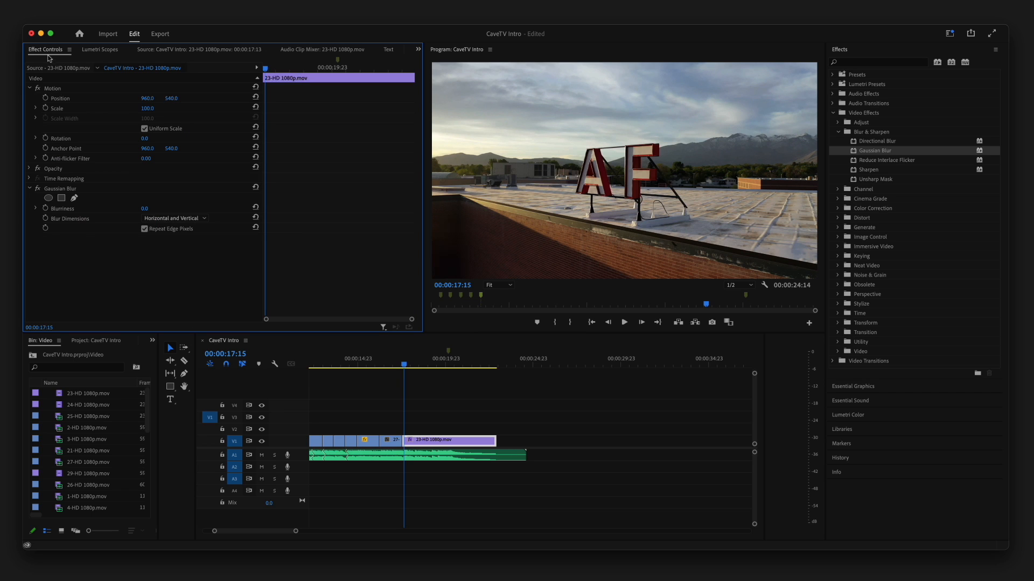
pyautogui.click(62, 189)
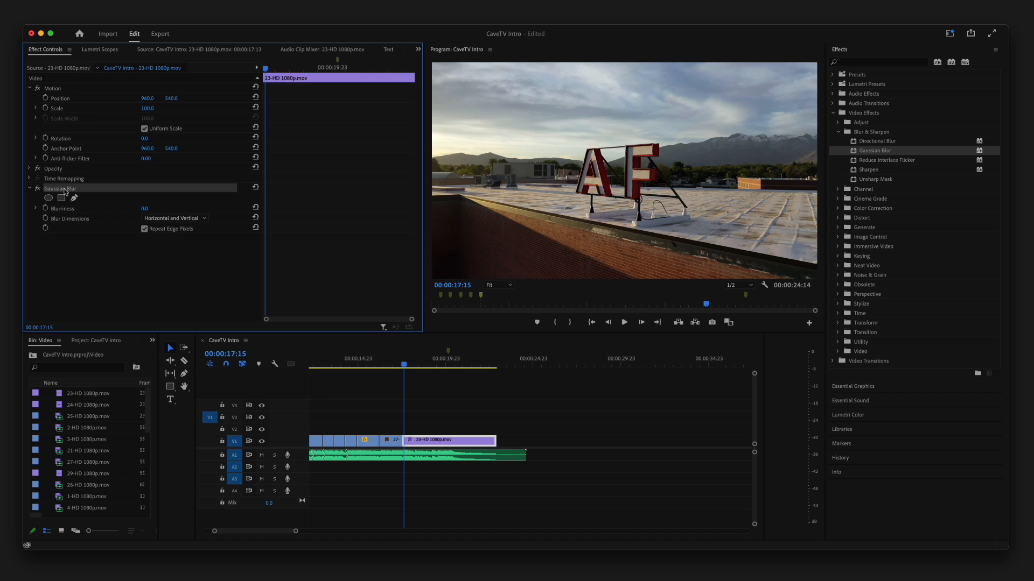
pyautogui.click(144, 209)
pyautogui.write('55')
pyautogui.press('Return')
pyautogui.moveTo(145, 208); pyautogui.dragTo(142, 208)
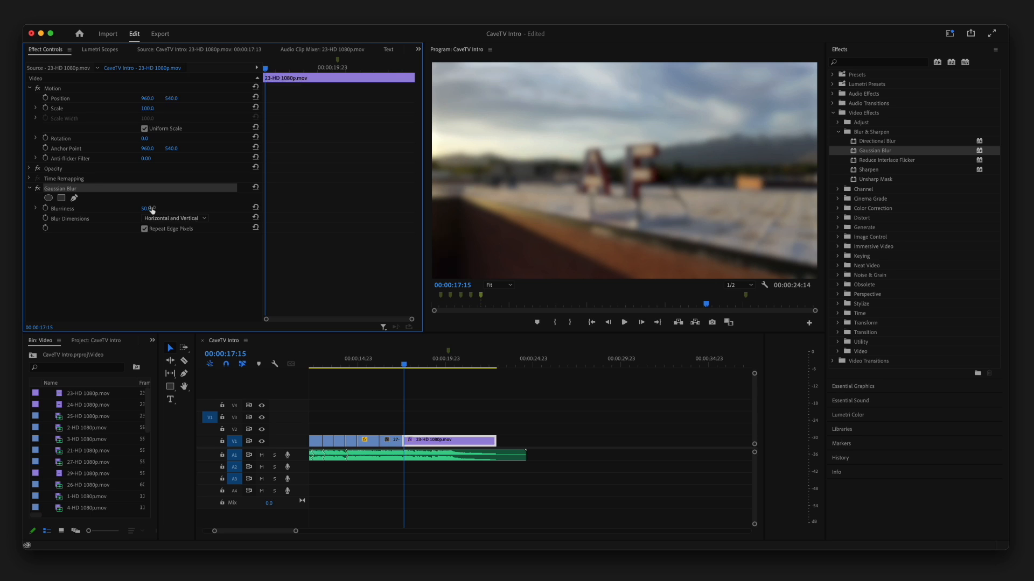
# Try resetting the Blurriness and deleting the Gaussian Blur effect from the clip, and undo both changes.
pyautogui.click(256, 208)
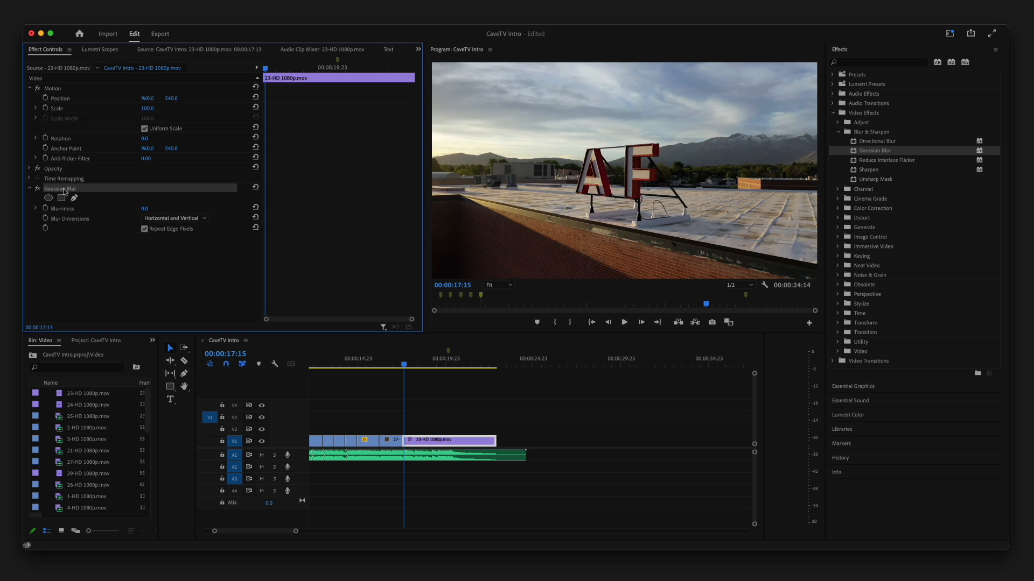
pyautogui.press('Delete')
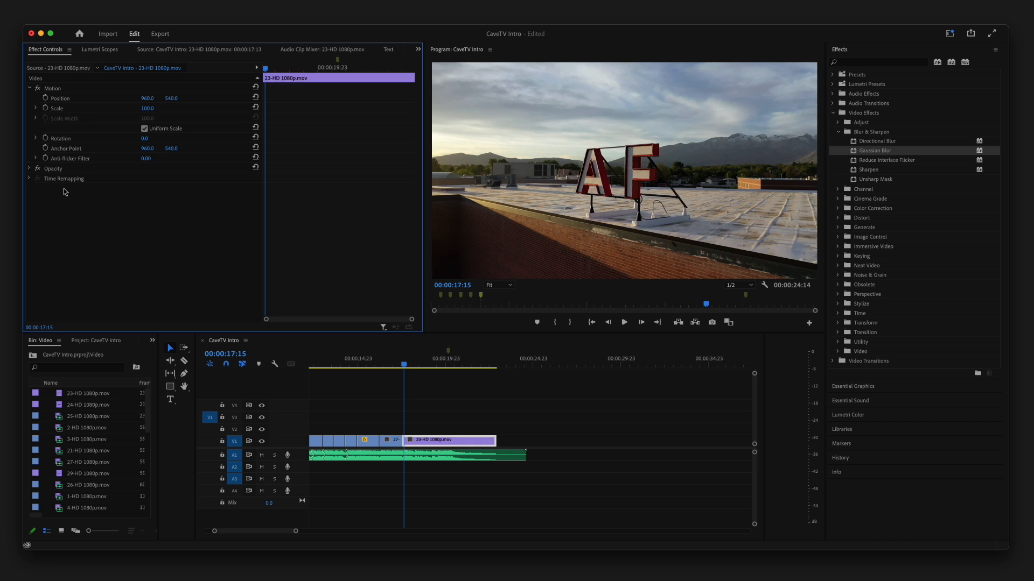
pyautogui.press('super+z')
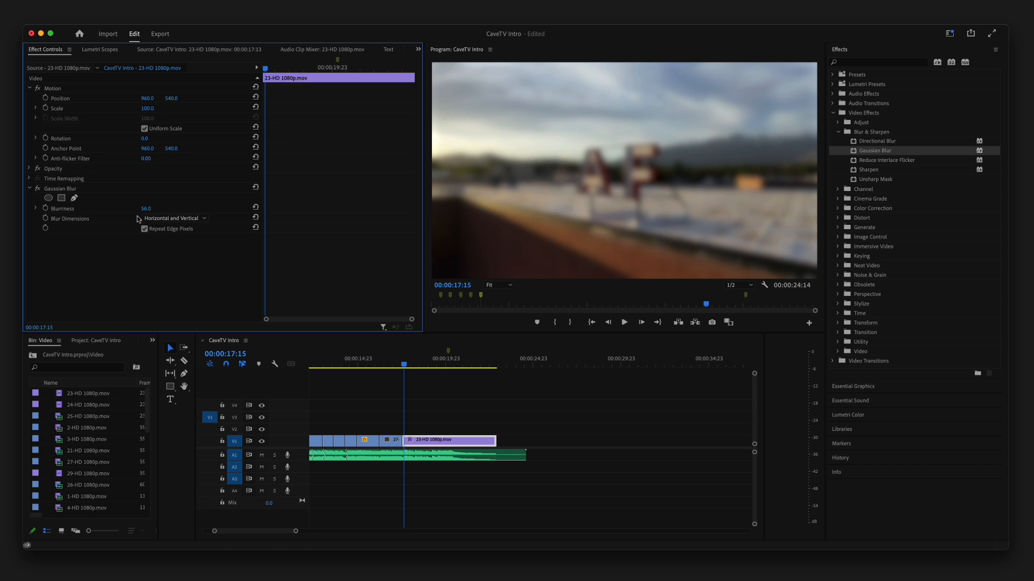
# Copy the 23-HD 1080p.mov clip and paste its attributes, including Gaussian Blur, onto the preceding 27-HD 1080p.mov clip.
pyautogui.click(434, 442)
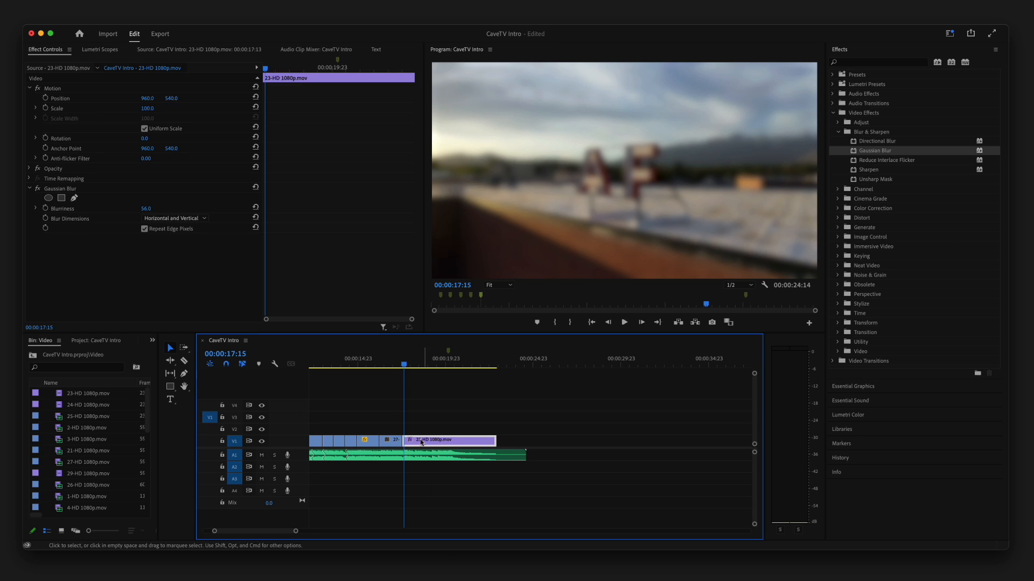
pyautogui.click(392, 445)
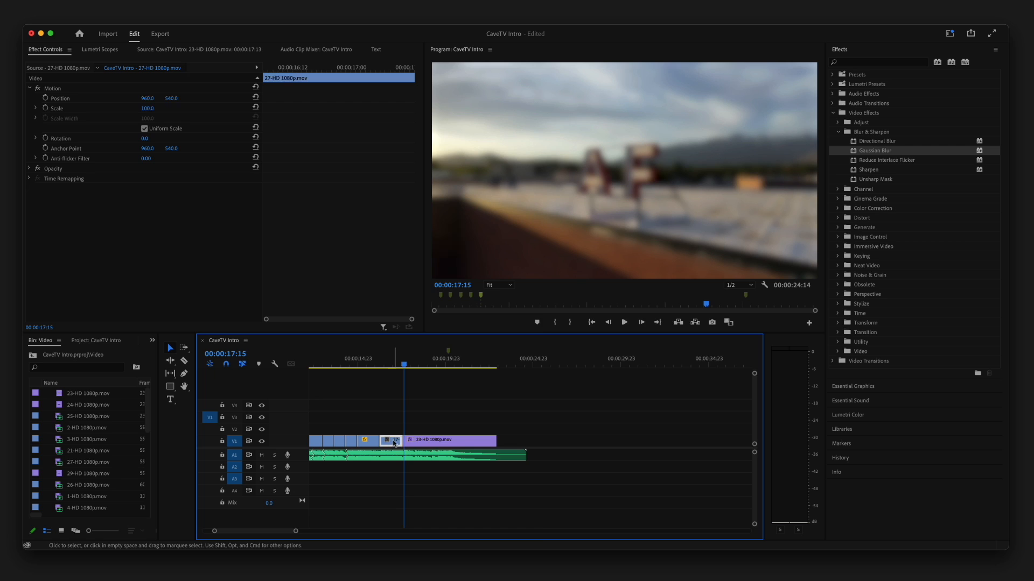
pyautogui.rightClick(393, 443)
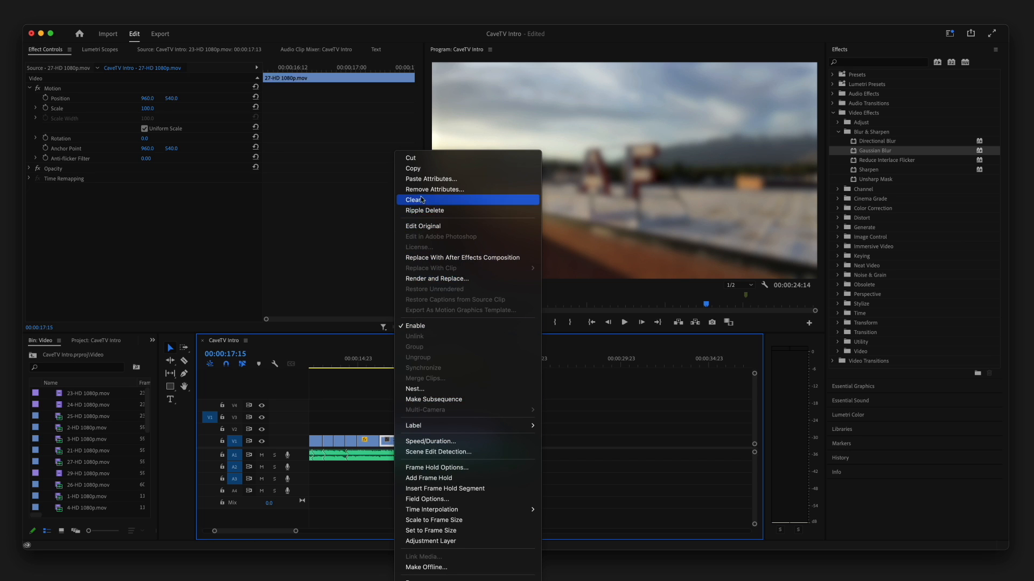
pyautogui.click(425, 178)
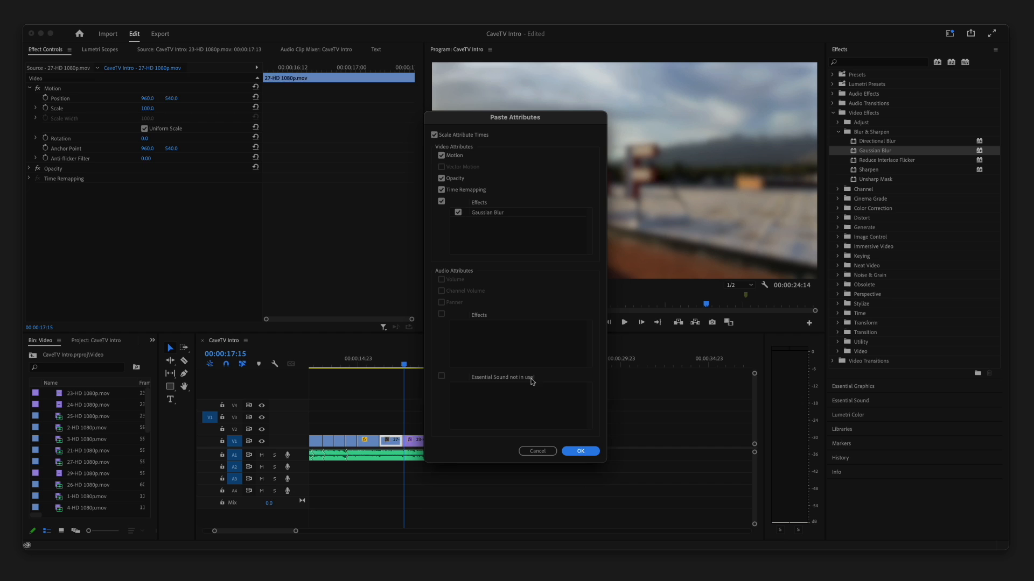
pyautogui.click(574, 451)
pyautogui.moveTo(404, 365); pyautogui.dragTo(394, 366)
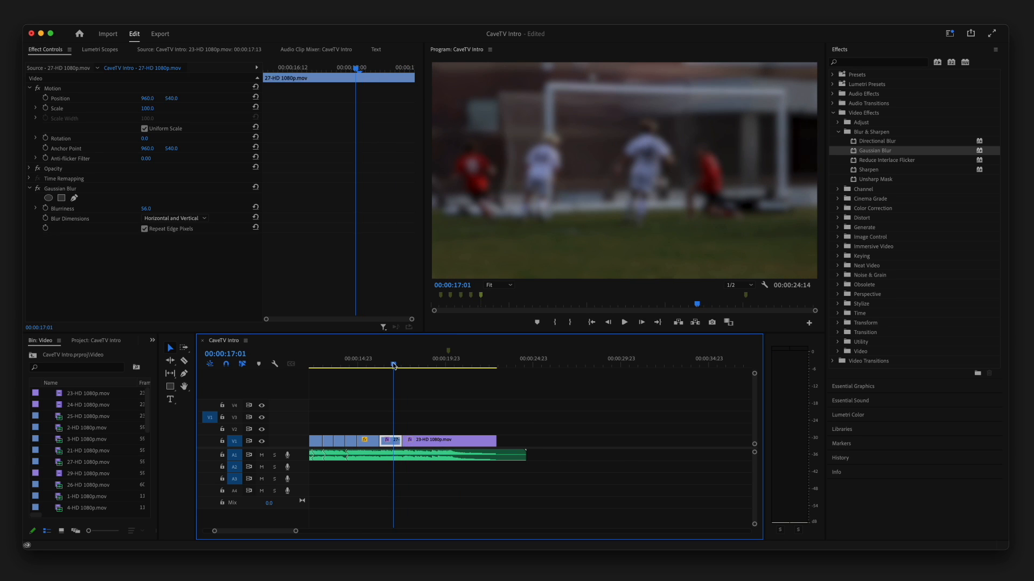
# Duplicate the 7-HD 1080p.mov clip from V1 onto V2, directly above the original.
pyautogui.hscroll(-5, 396, 389)
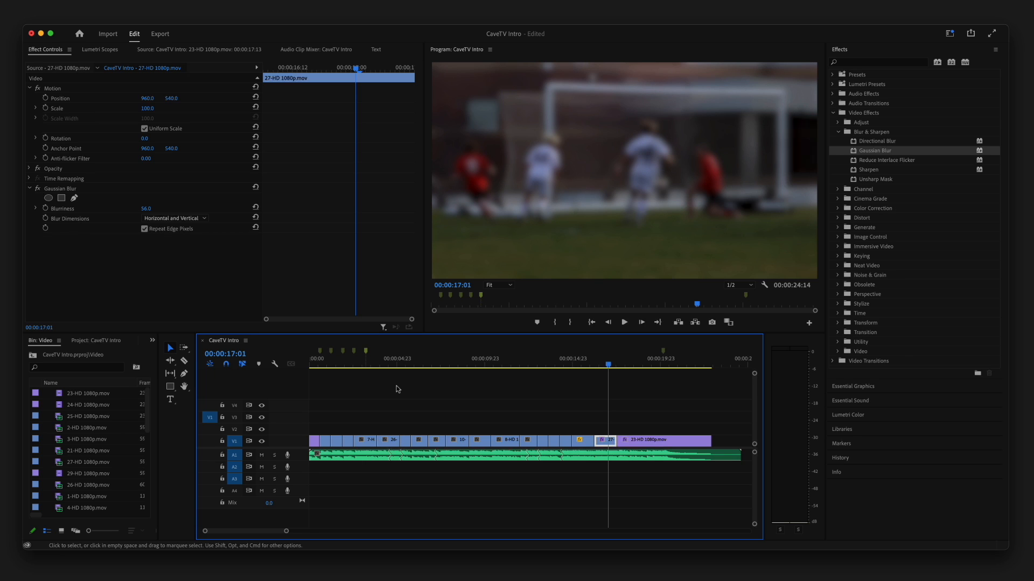
pyautogui.click(363, 366)
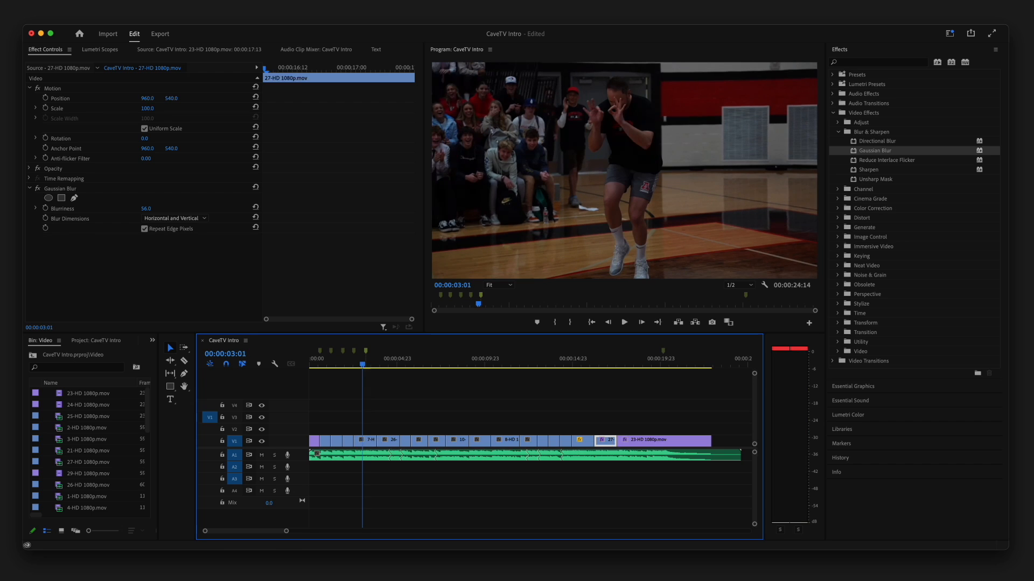
pyautogui.click(369, 441)
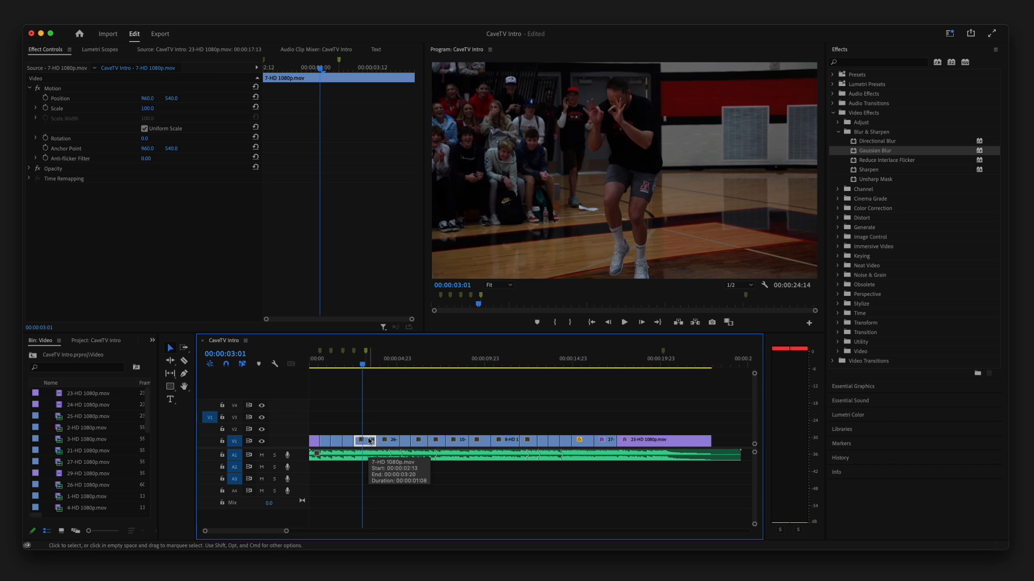
pyautogui.moveTo(370, 442); pyautogui.dragTo(371, 433)
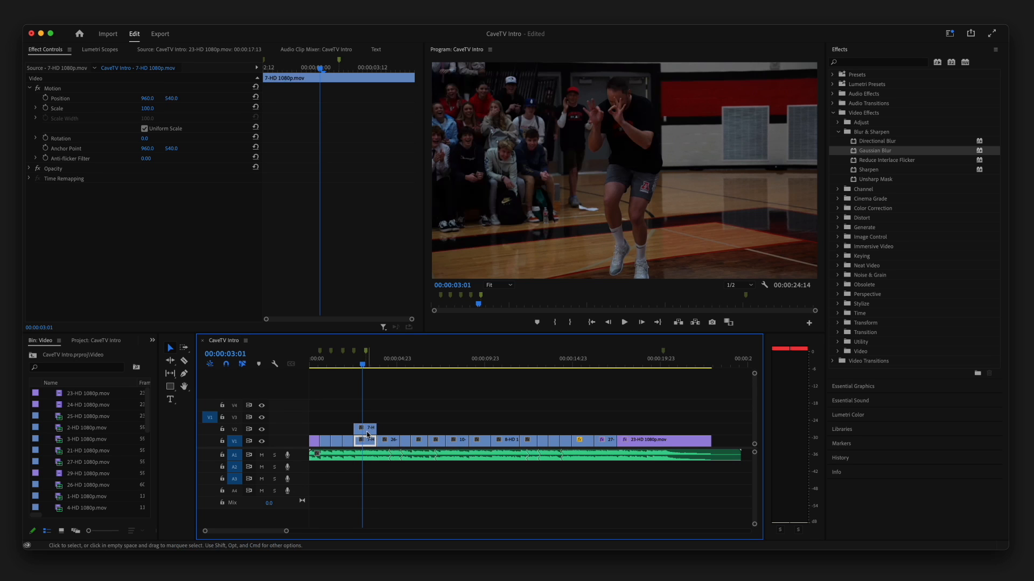
# Trim the start of the 7-HD 1080p.mov copy on V2 to the marker at 00:00:03:05.
pyautogui.click(365, 366)
pyautogui.moveTo(366, 364); pyautogui.dragTo(367, 367)
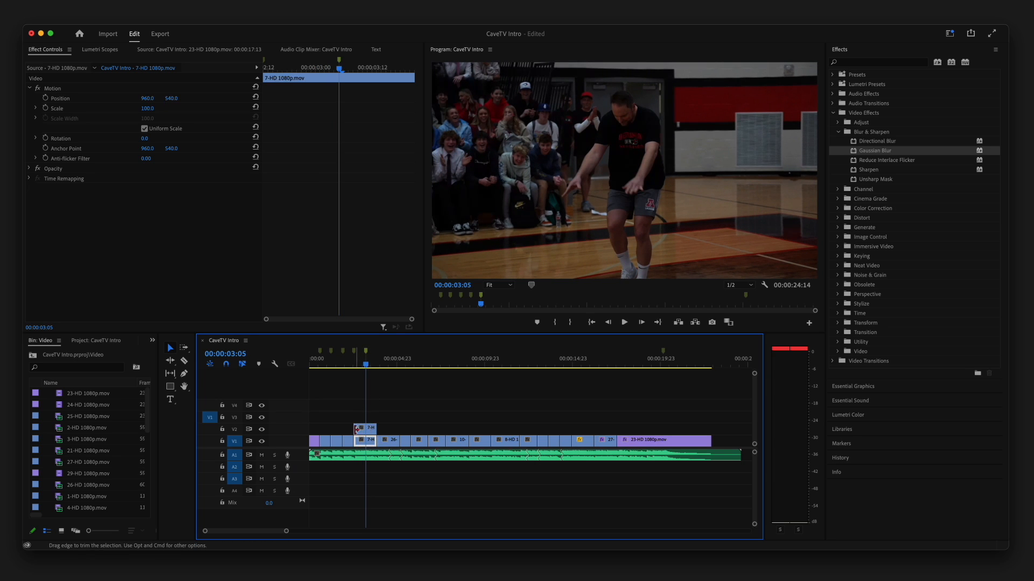
pyautogui.moveTo(356, 429); pyautogui.dragTo(369, 430)
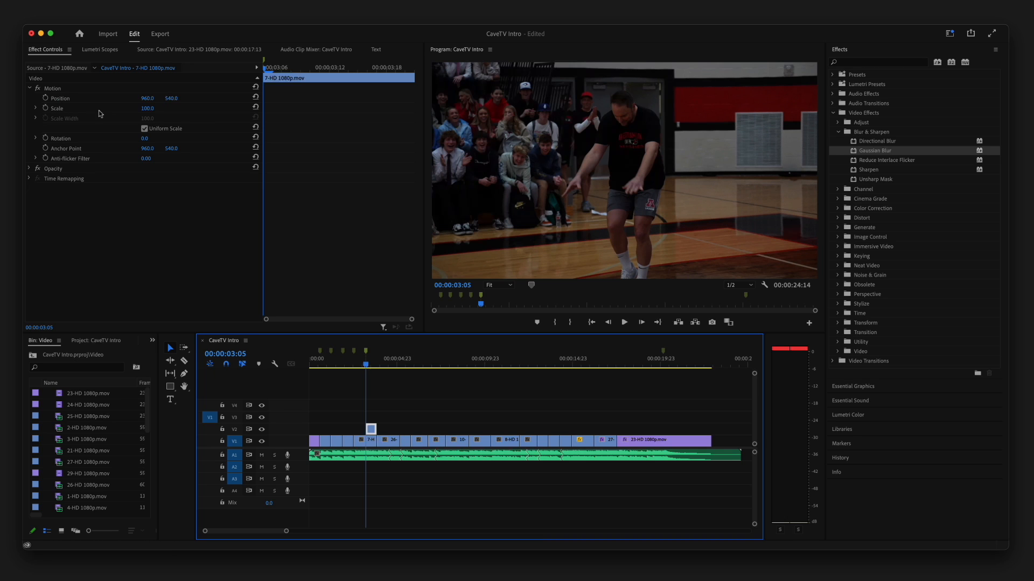
# Set the Scale of the trimmed V2 copy to 85 and play back that section of the sequence.
pyautogui.moveTo(149, 111); pyautogui.dragTo(139, 111)
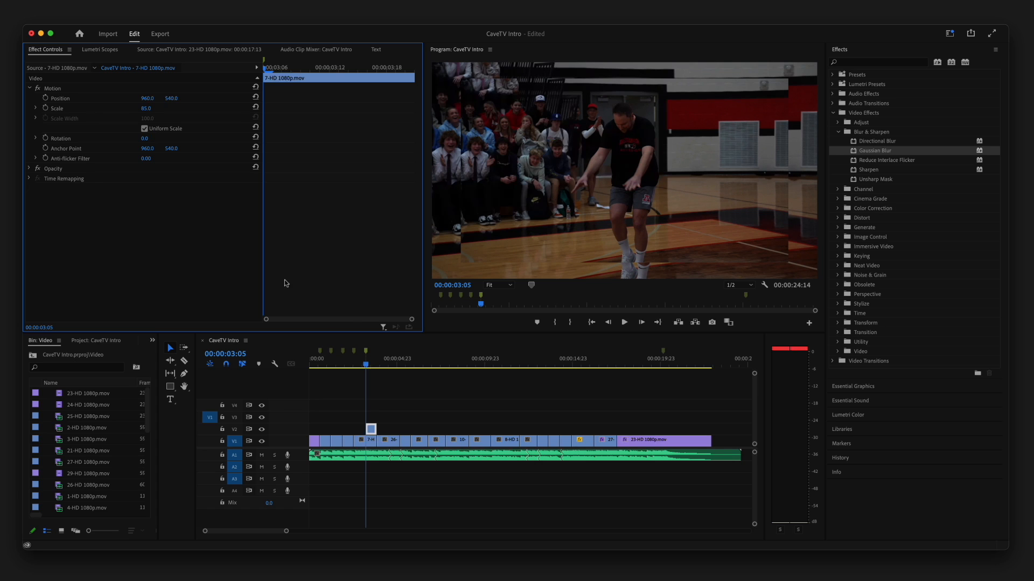
pyautogui.moveTo(366, 366); pyautogui.dragTo(354, 366)
pyautogui.press('space')
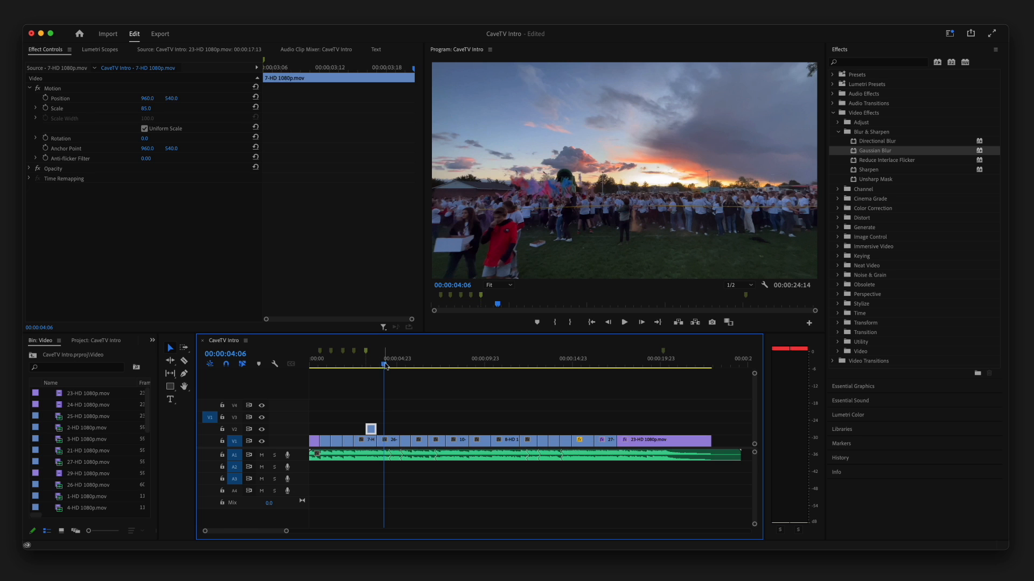
pyautogui.click(371, 367)
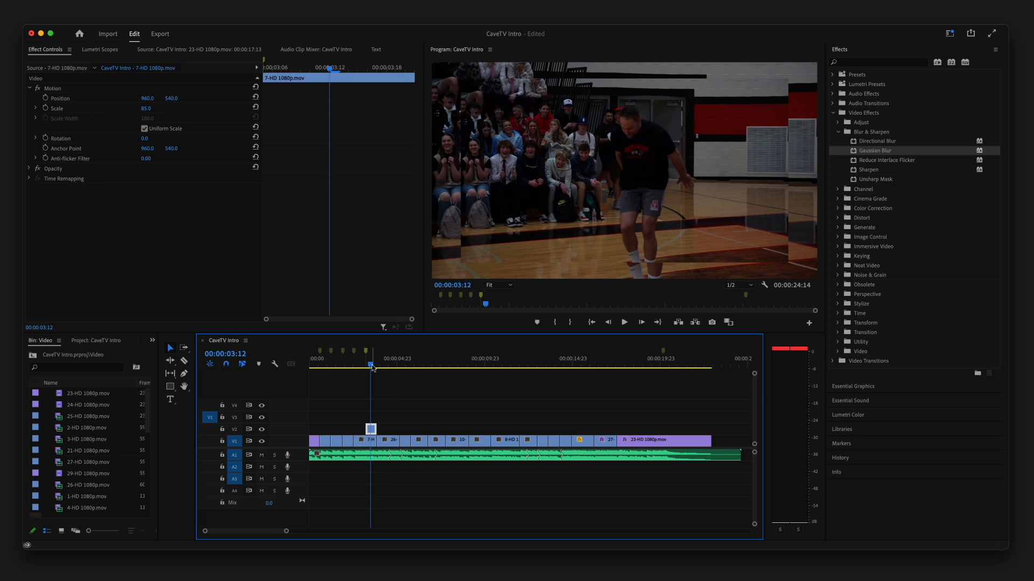